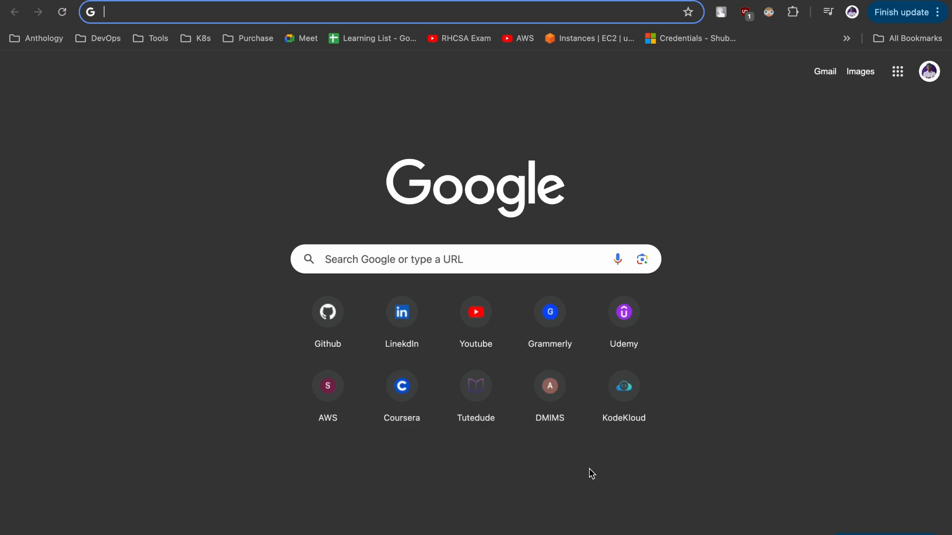
Search Google for "aws console login", open the AWS Console sign-in page, and start creating a new AWS account.
text(aws)
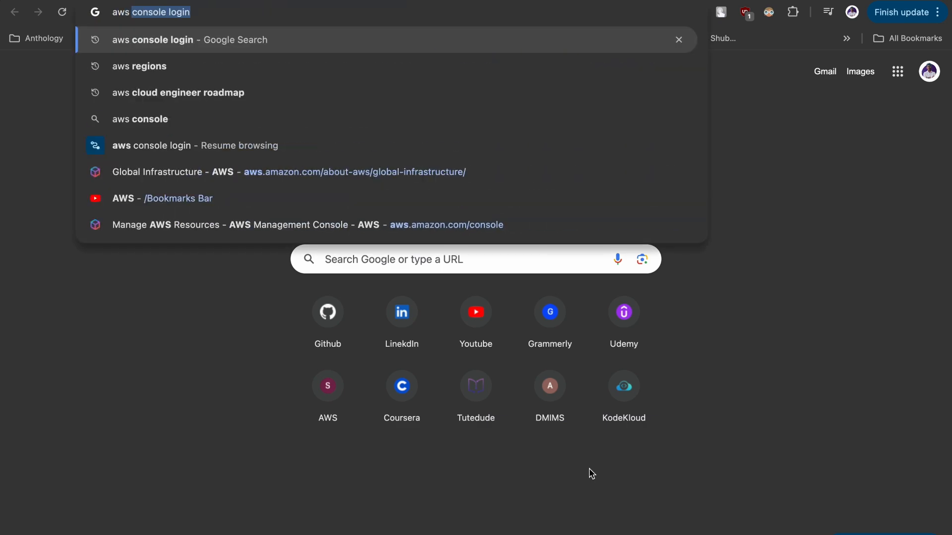
key(Return)
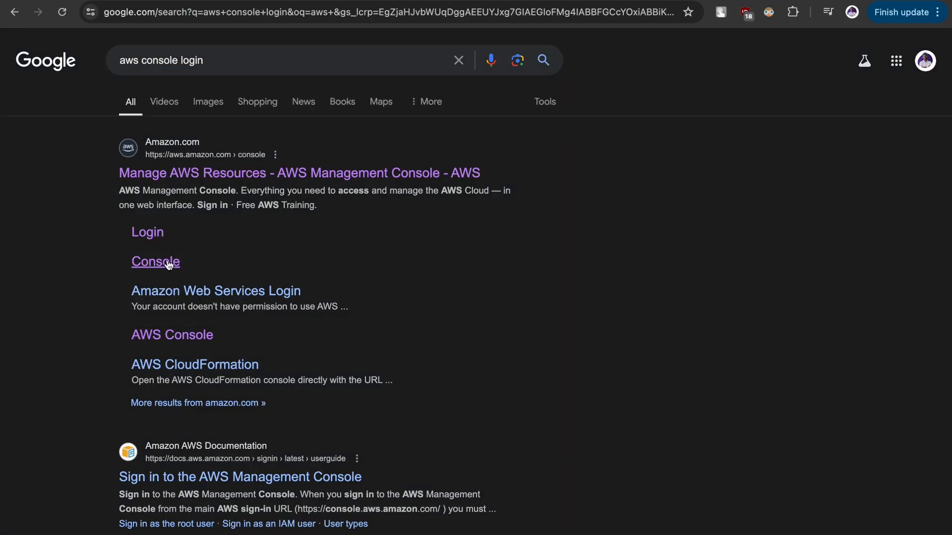
click(158, 335)
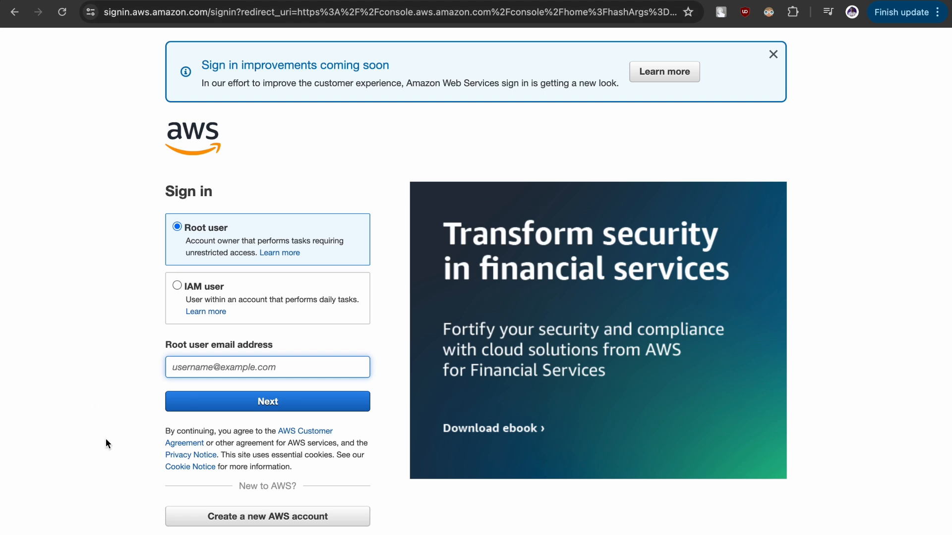
click(270, 524)
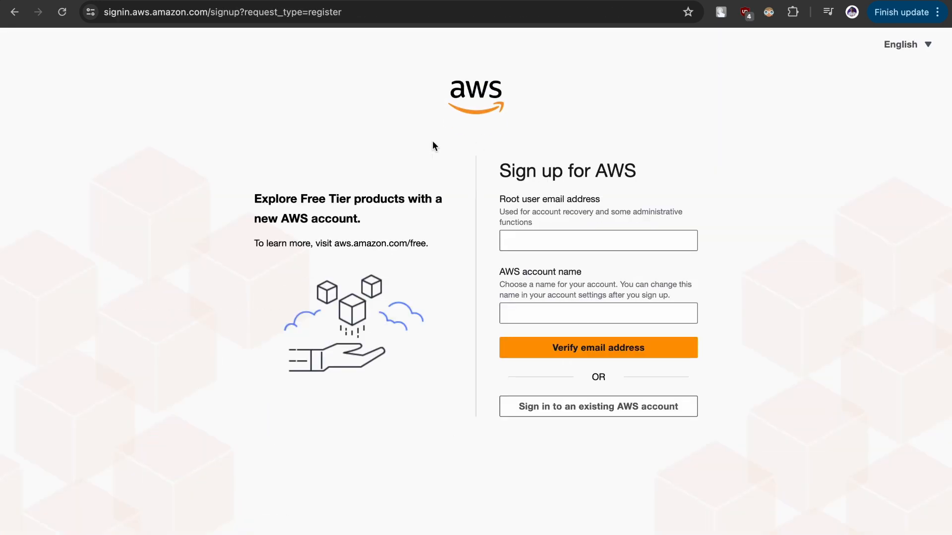
Enter the root user email address in the AWS sign-up form.
drag(492, 192, 513, 197)
click(606, 192)
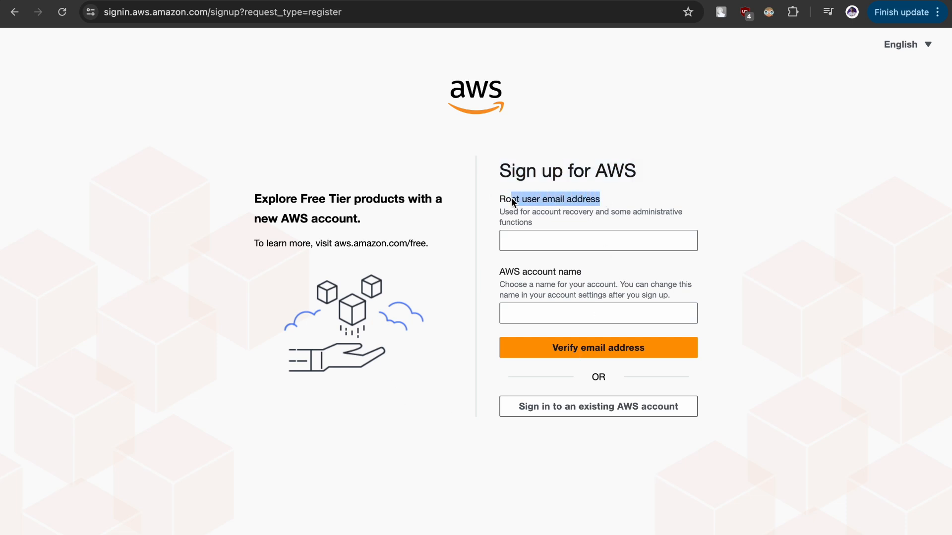
click(513, 237)
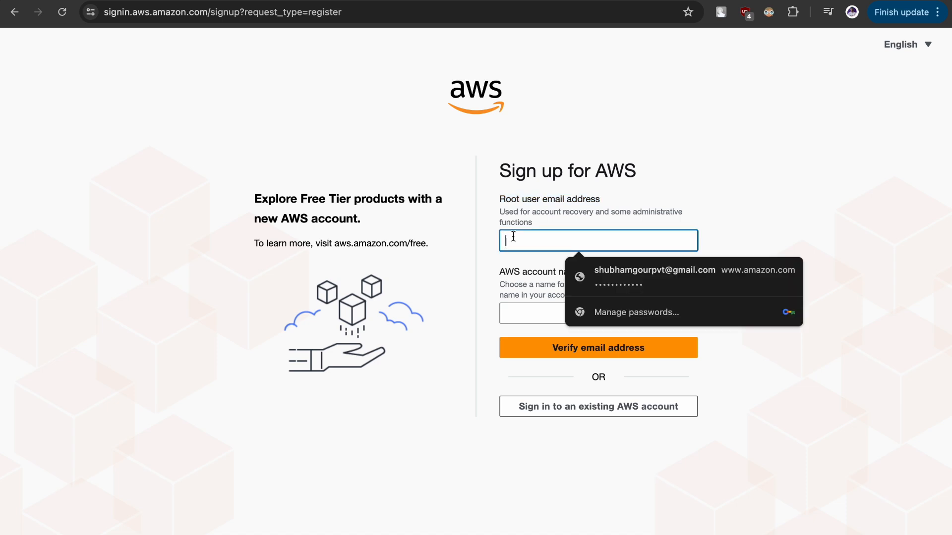
key(super+v)
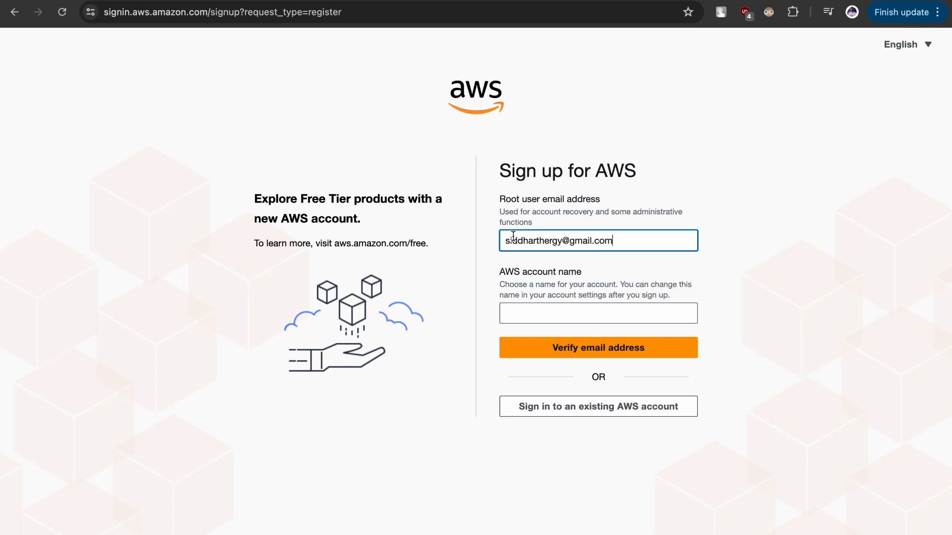
Copy the part of the email address before the @ sign as the AWS account name and request email verification.
click(530, 306)
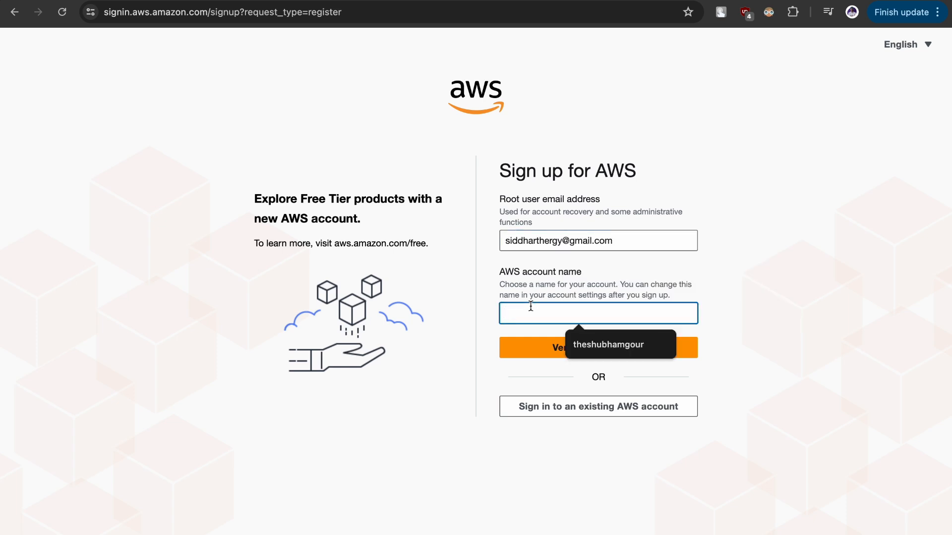
drag(562, 240, 491, 242)
key(super+c)
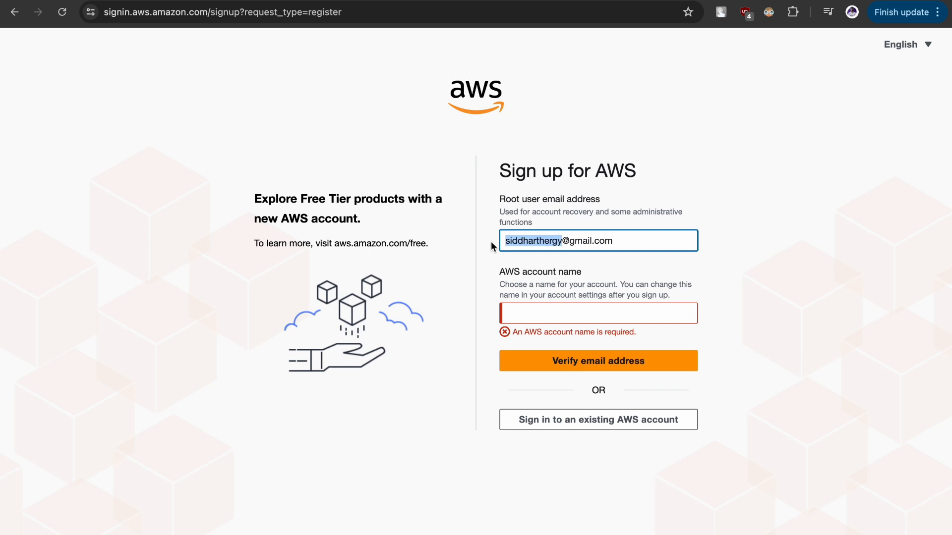
click(527, 303)
key(super+v)
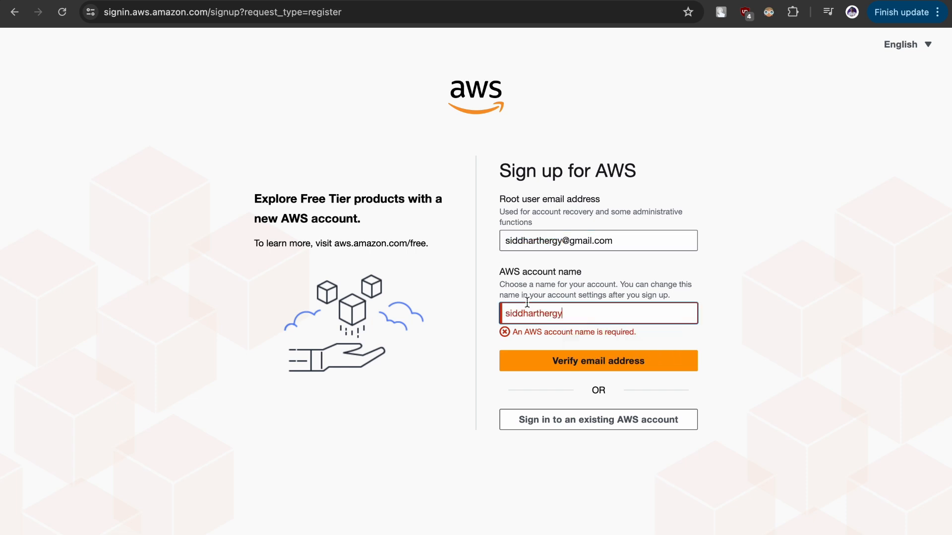
click(550, 347)
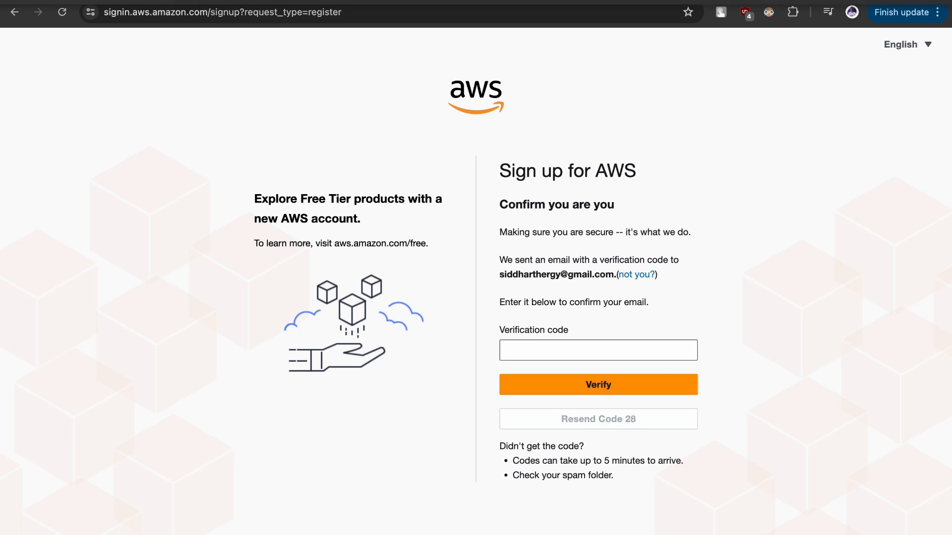
Switch to the DevOps TWS browser profile, open the "Verify your email address" message in Gmail, and copy the verification code.
click(282, 1)
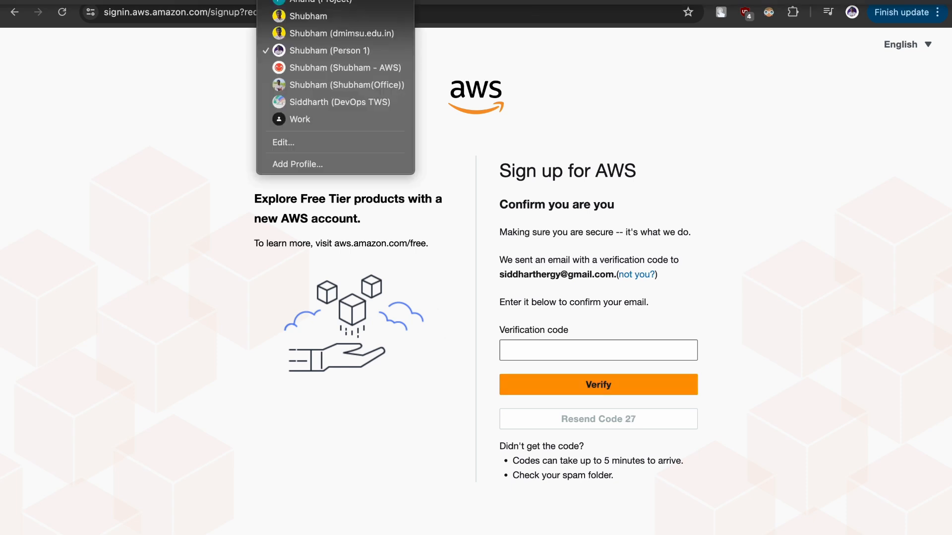
click(305, 103)
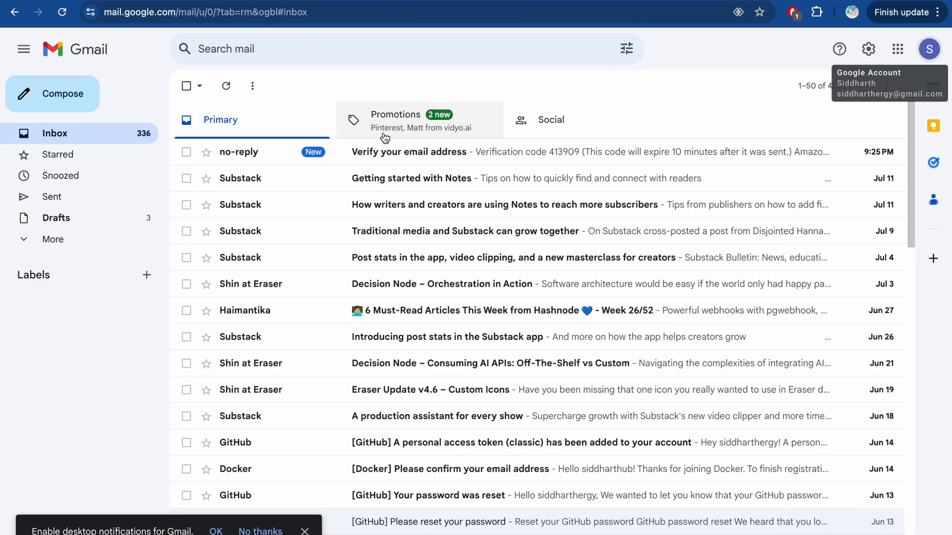
click(404, 147)
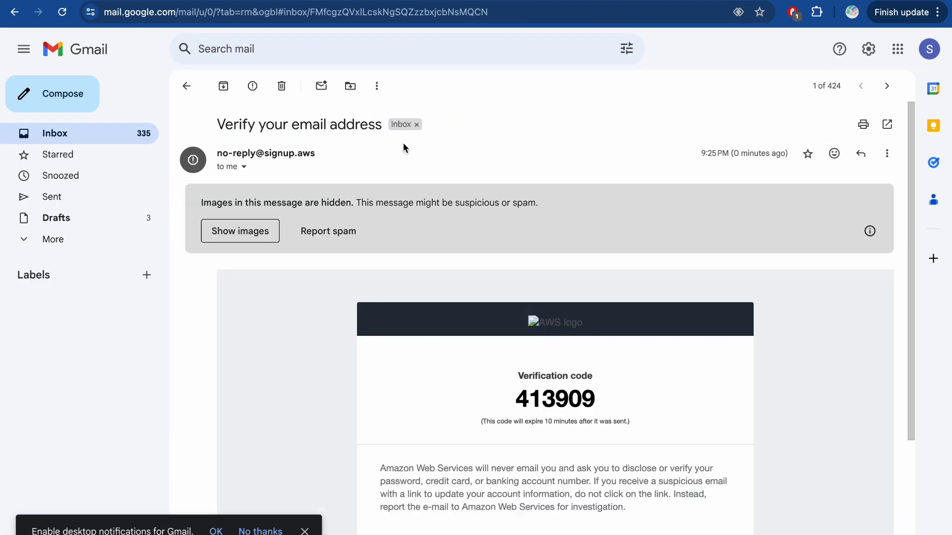
double_click(540, 406)
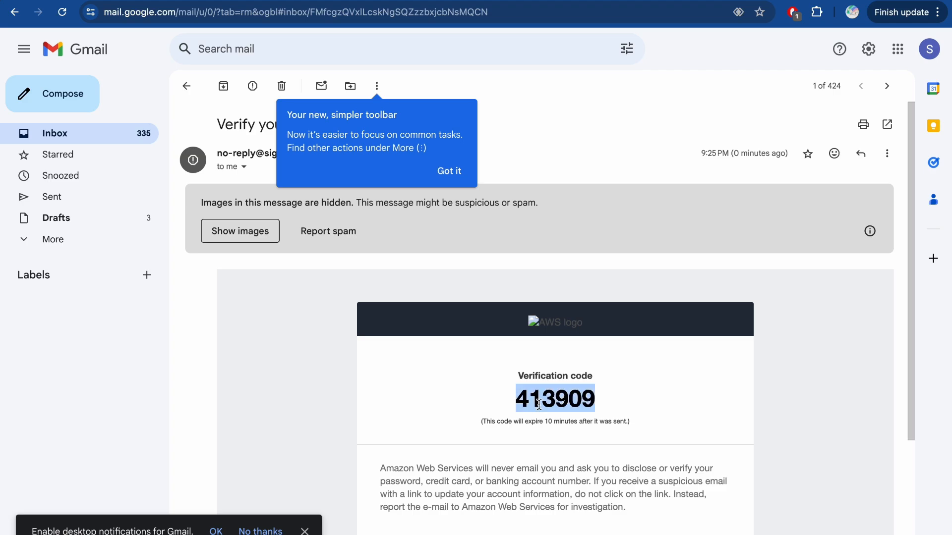
key(super+c)
Return to the AWS sign-up page, paste the emailed verification code, and verify it.
key(ctrl+Left)
click(528, 349)
key(super+v)
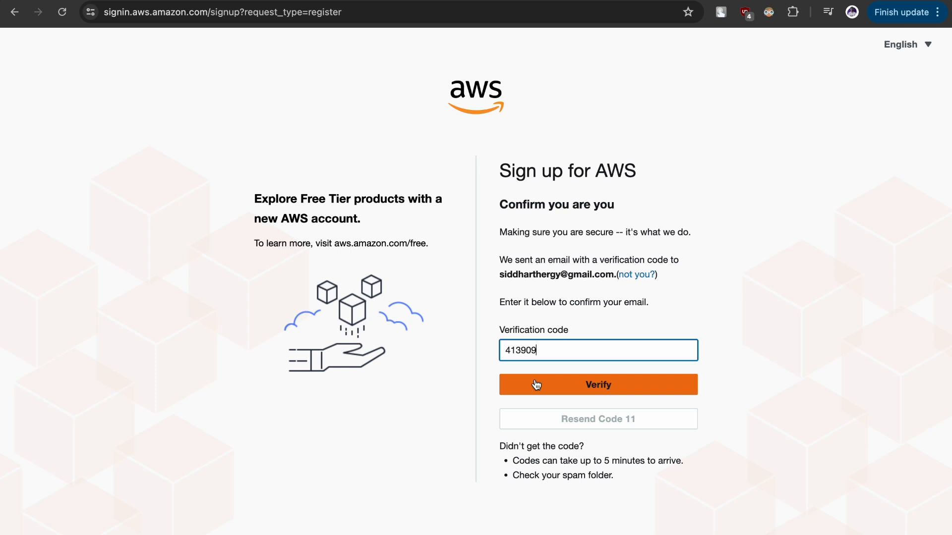
click(594, 385)
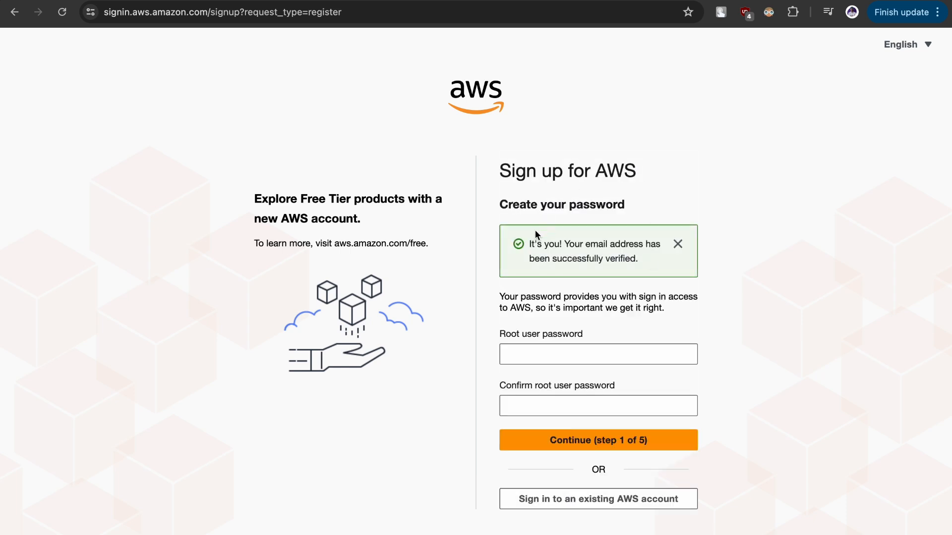
Enter a new root user password for the AWS account.
drag(526, 247, 534, 247)
click(527, 359)
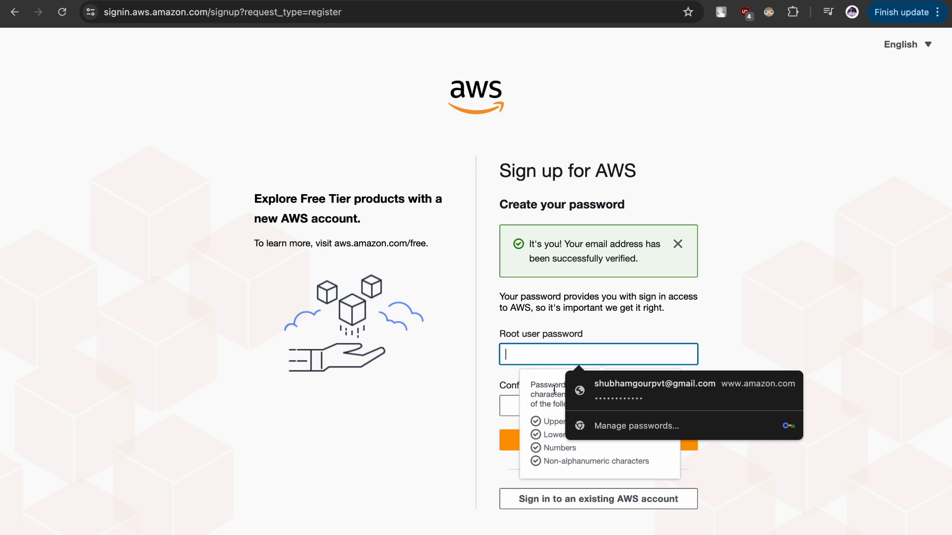
click(555, 394)
click(524, 358)
drag(522, 395, 520, 346)
click(520, 346)
text(**********)
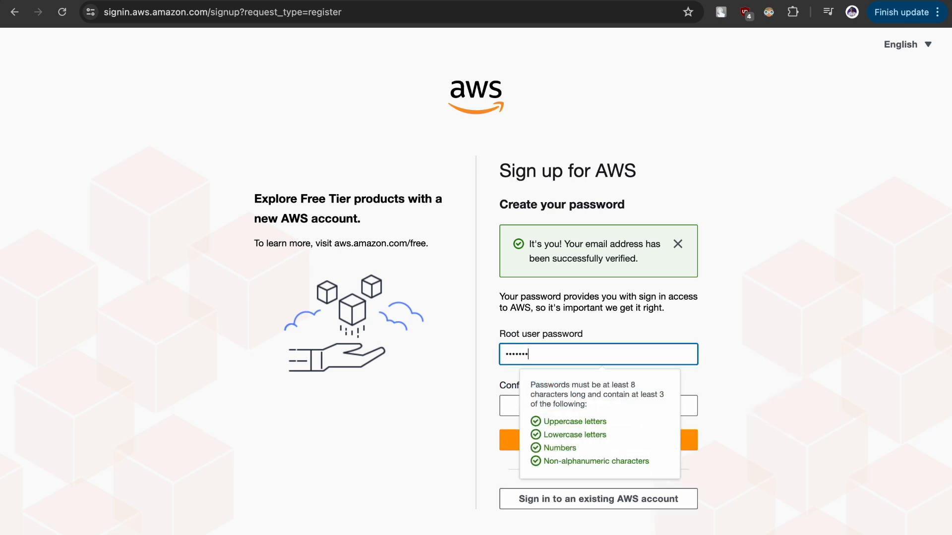
text(***)
Repeat the root user password in the confirmation field and continue past step 1 of 5.
click(506, 402)
text(******)
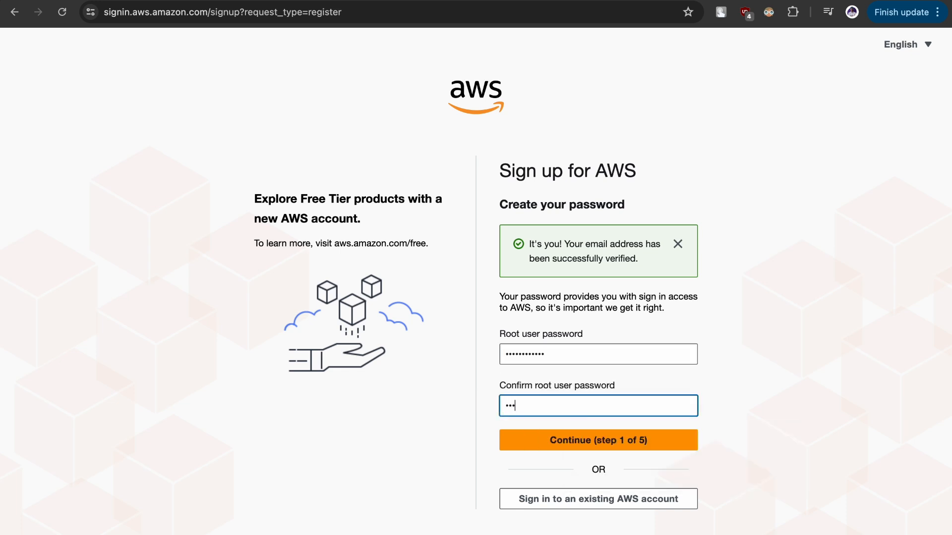
text(******)
click(541, 446)
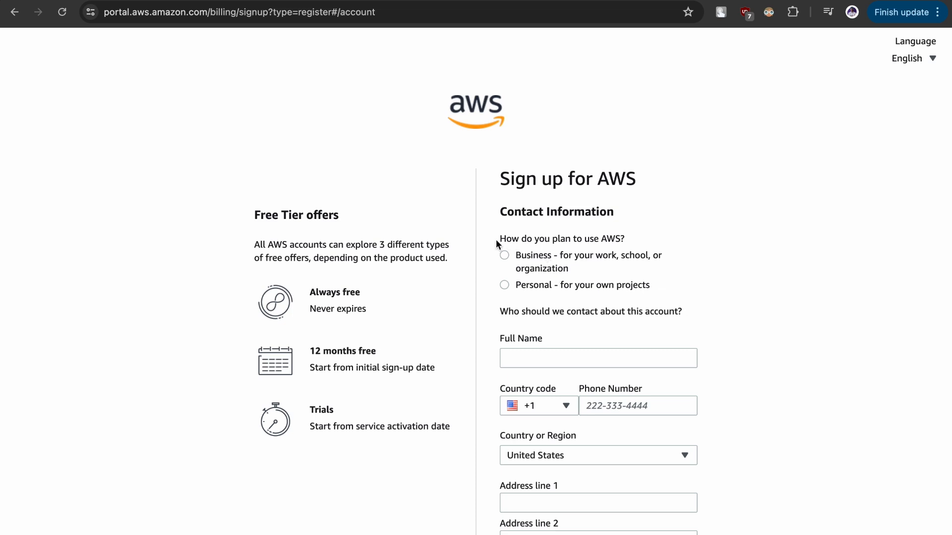
Choose "Personal - for your own projects" as the planned AWS use and activate the Full Name field.
drag(496, 244, 615, 247)
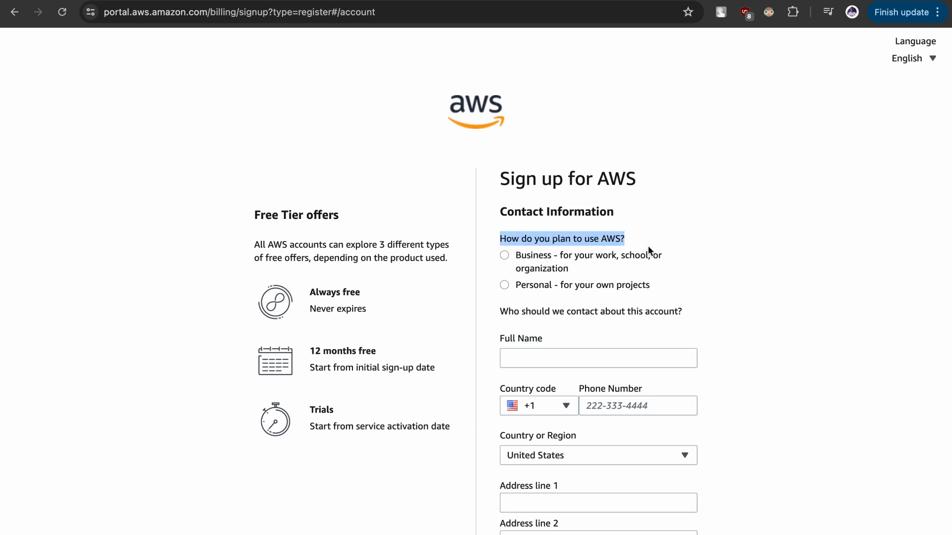
click(505, 285)
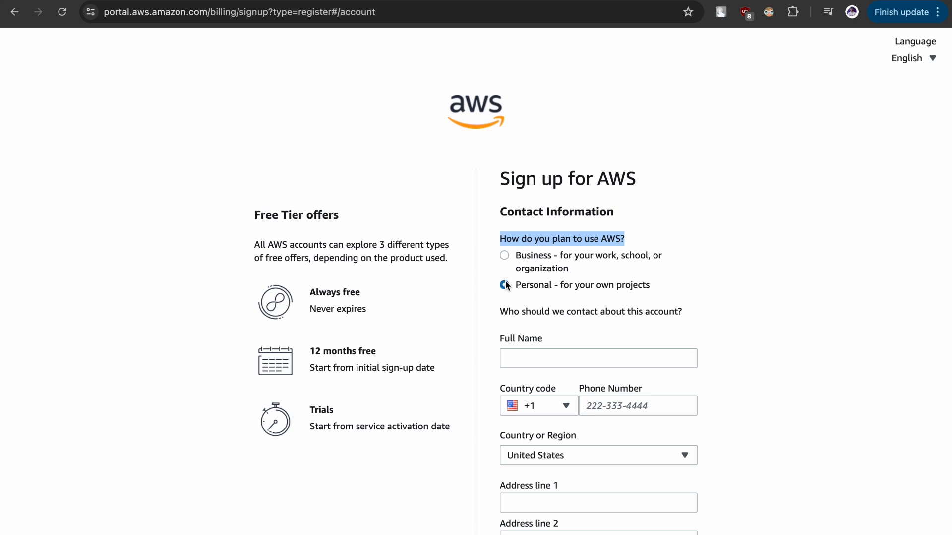
click(571, 359)
Review the contact information fields and try to accept the AWS Customer Agreement terms.
scroll(570, 360, down, 3)
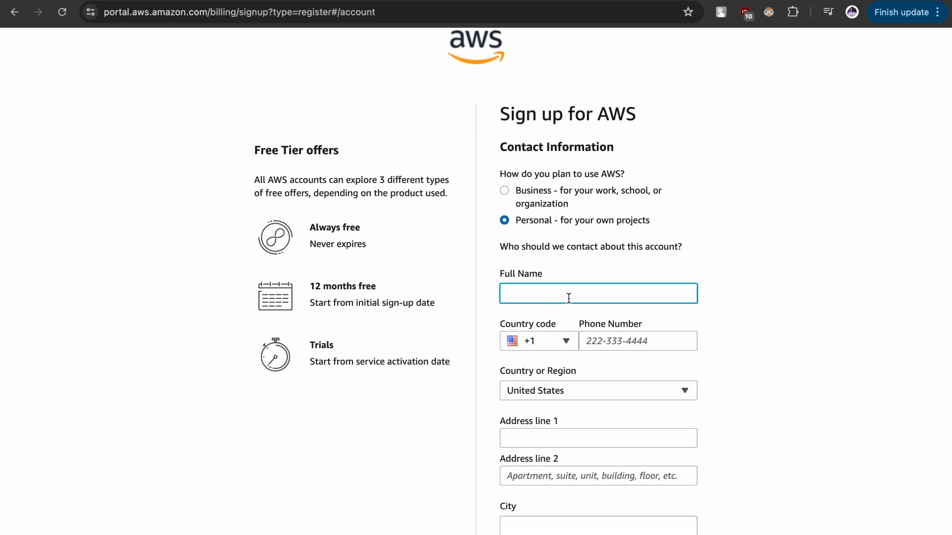
scroll(584, 301, down, 3)
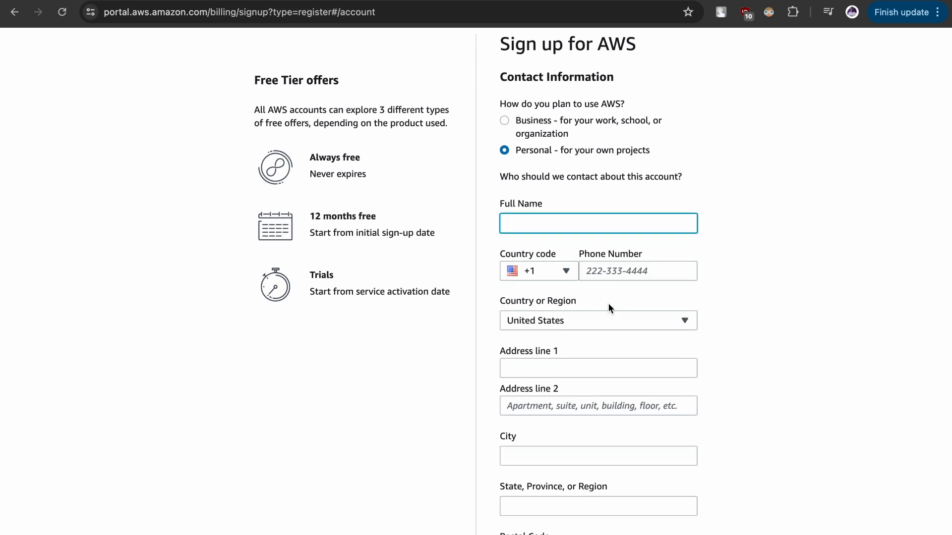
scroll(567, 395, down, 5)
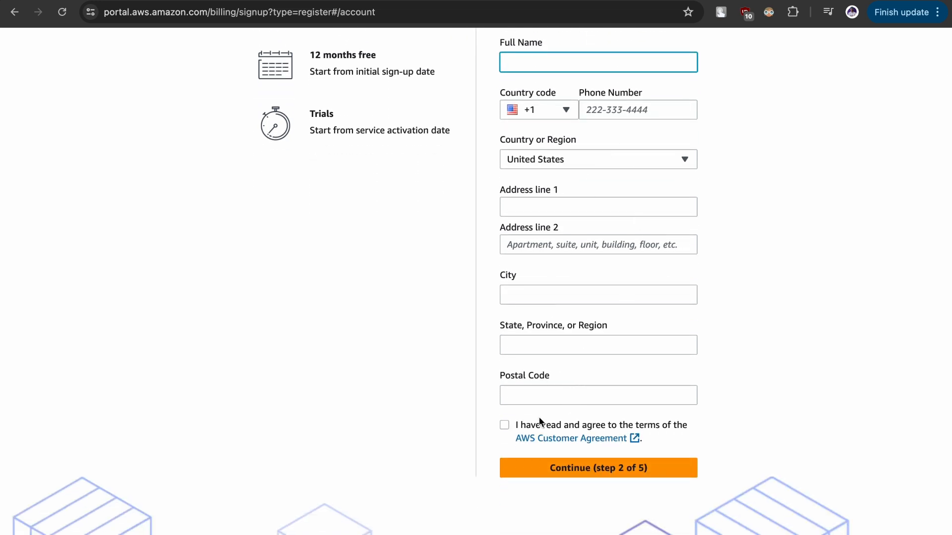
scroll(590, 297, up, 6)
scroll(591, 299, down, 7)
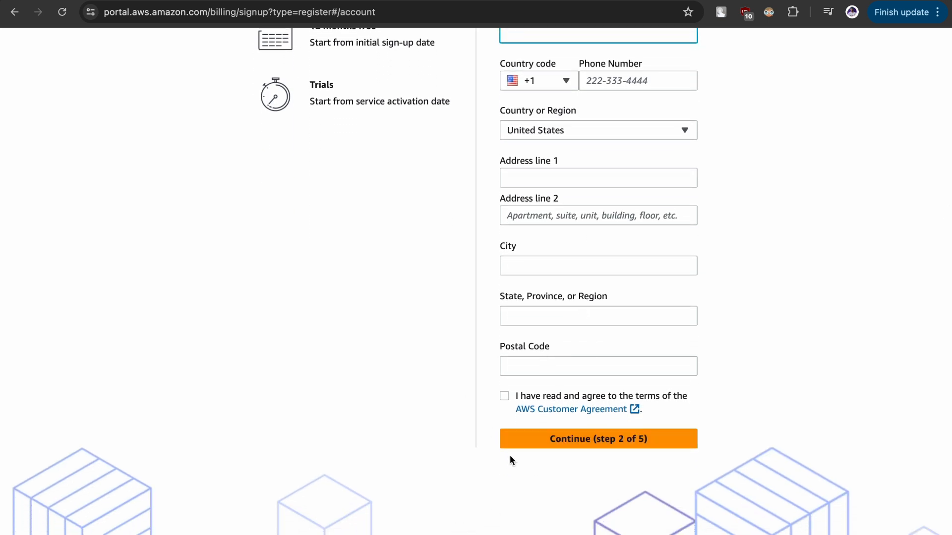
click(504, 398)
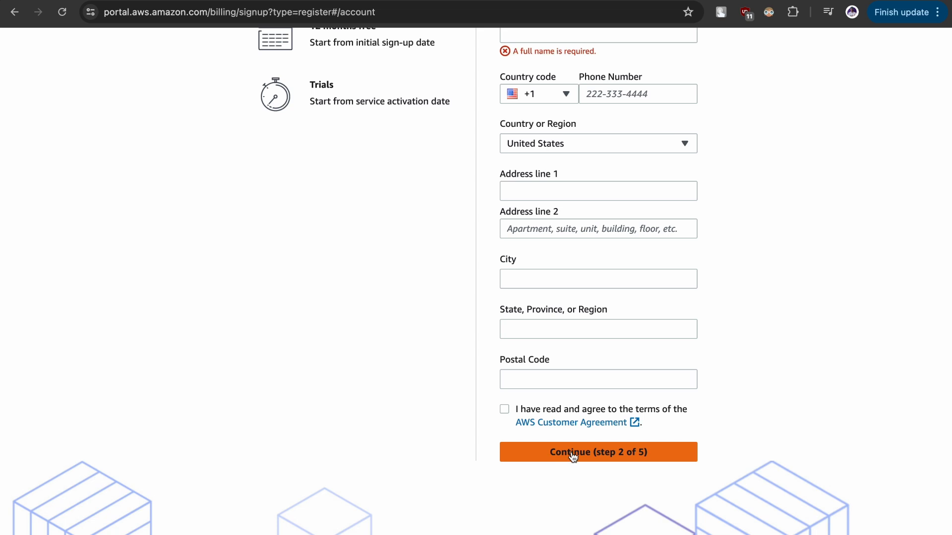
scroll(587, 236, up, 5)
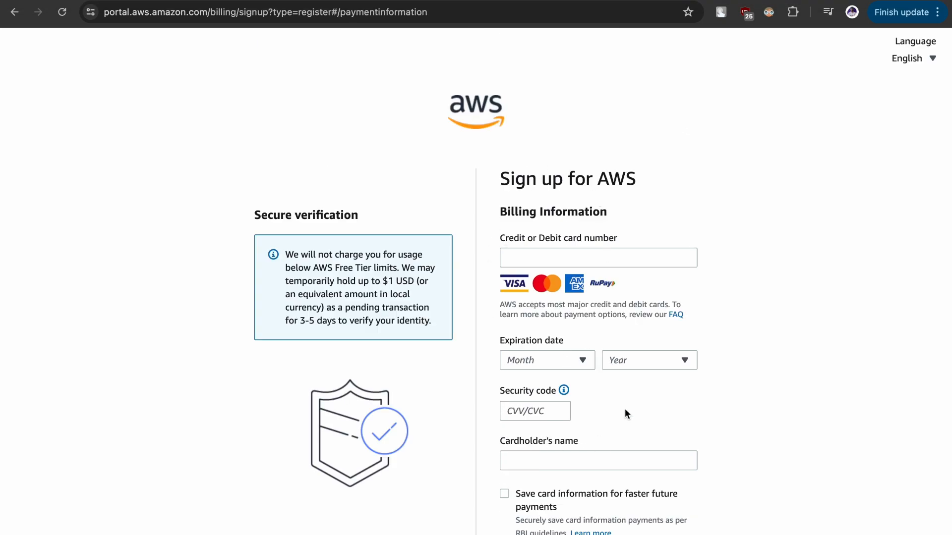
Review the billing form's card, cardholder and billing address fields, and try to answer Yes to the PAN question.
scroll(647, 266, down, 2)
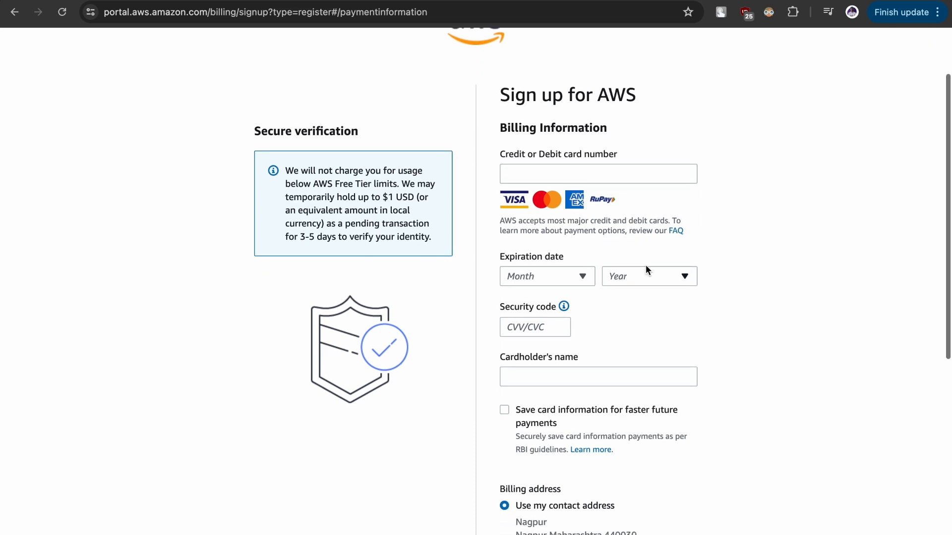
click(511, 177)
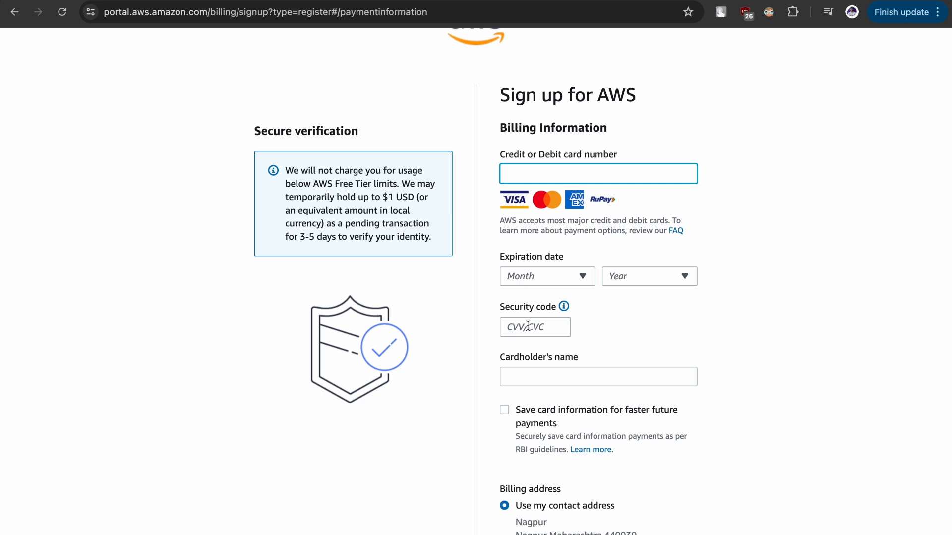
scroll(531, 324, down, 4)
click(534, 275)
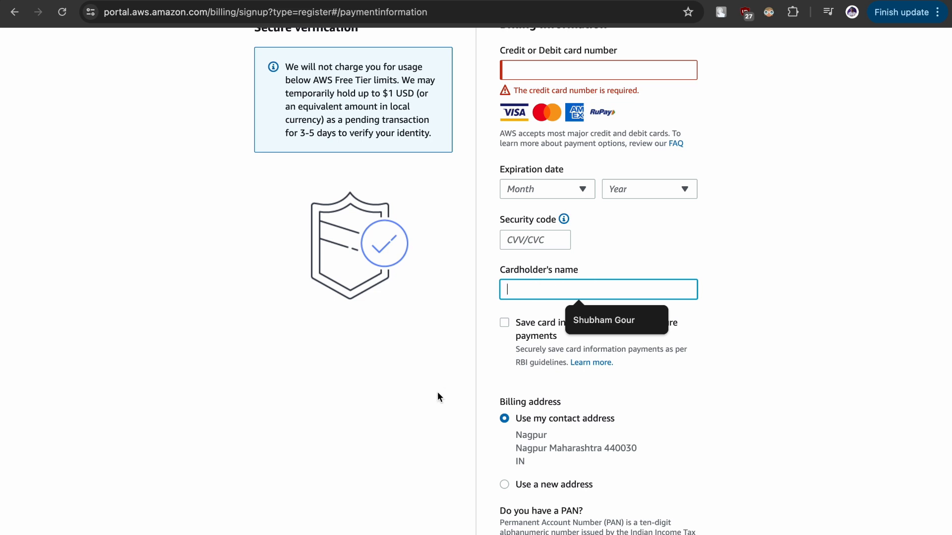
scroll(524, 365, down, 3)
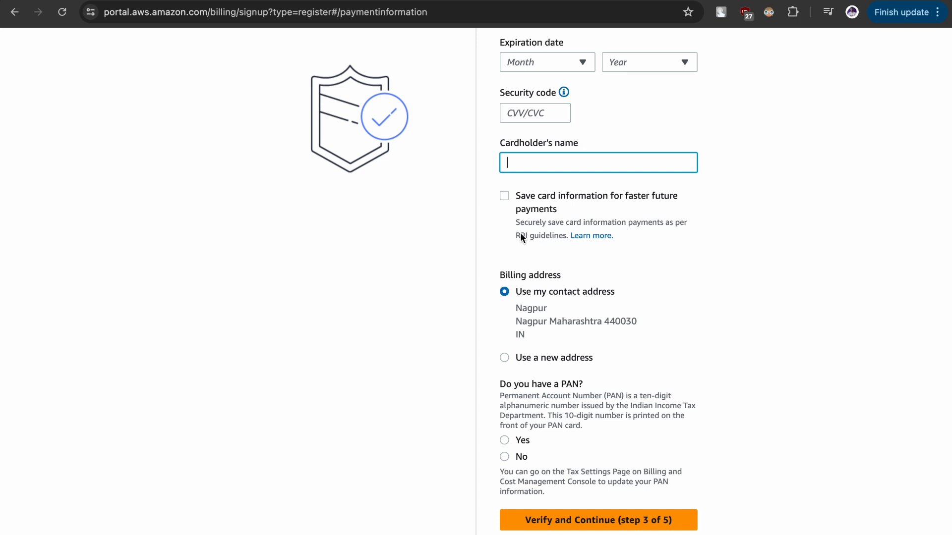
scroll(568, 406, down, 1)
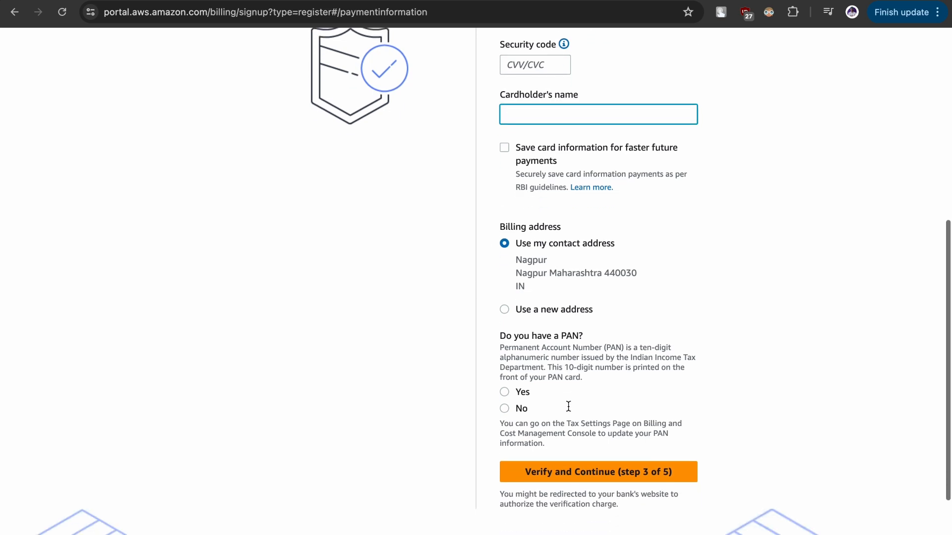
click(506, 390)
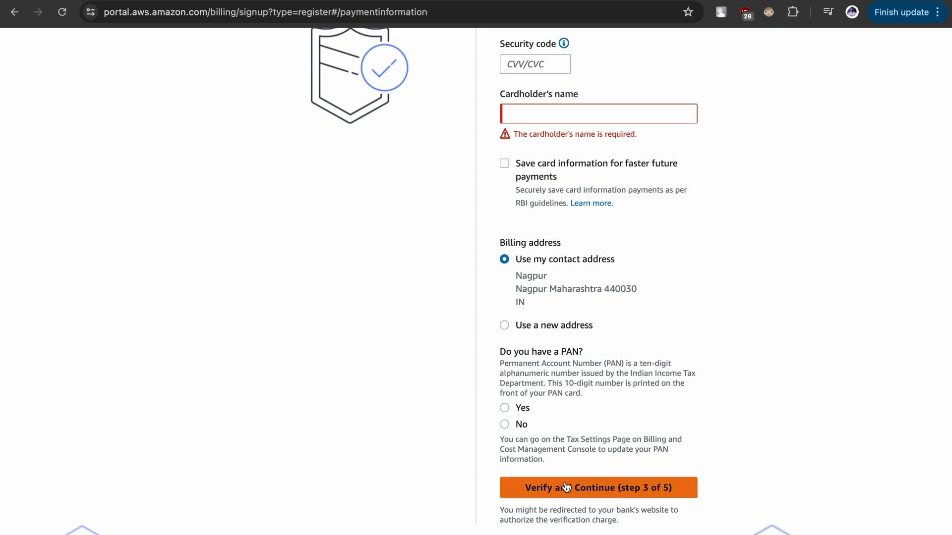
Try to verify the billing information and continue past step 3 of 5.
click(608, 489)
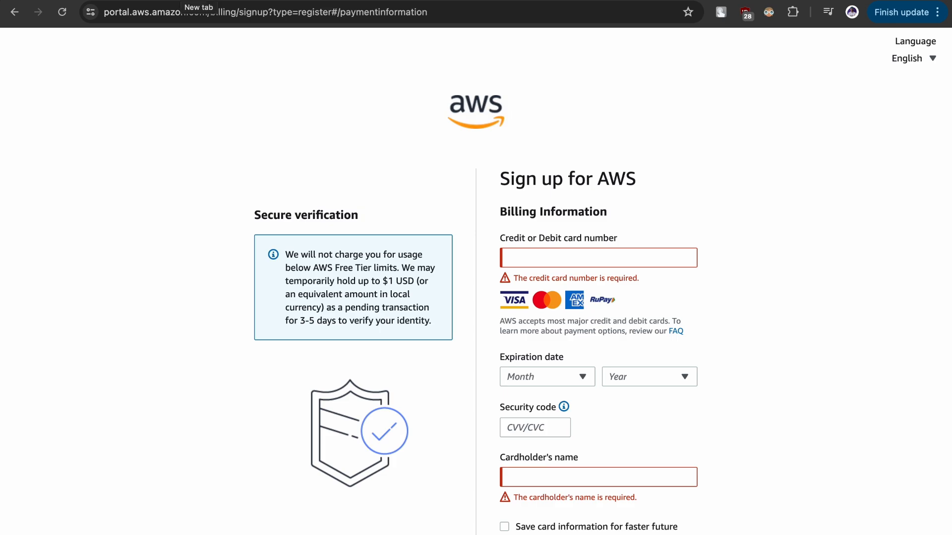
Reopen the "How to Create an AWS Account" page from the browsing history, examine its list of account creation steps, and dismiss the Amazon Q notice.
key(super+y)
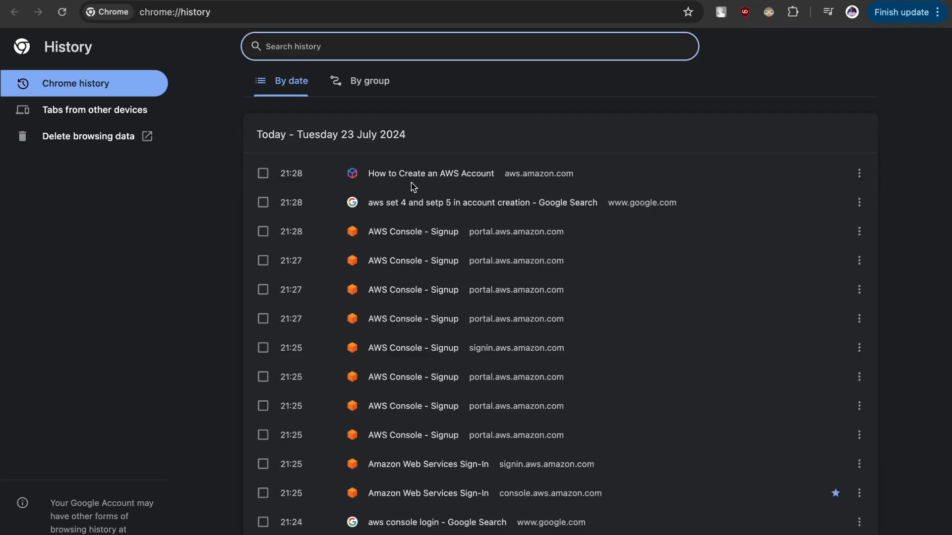
click(411, 179)
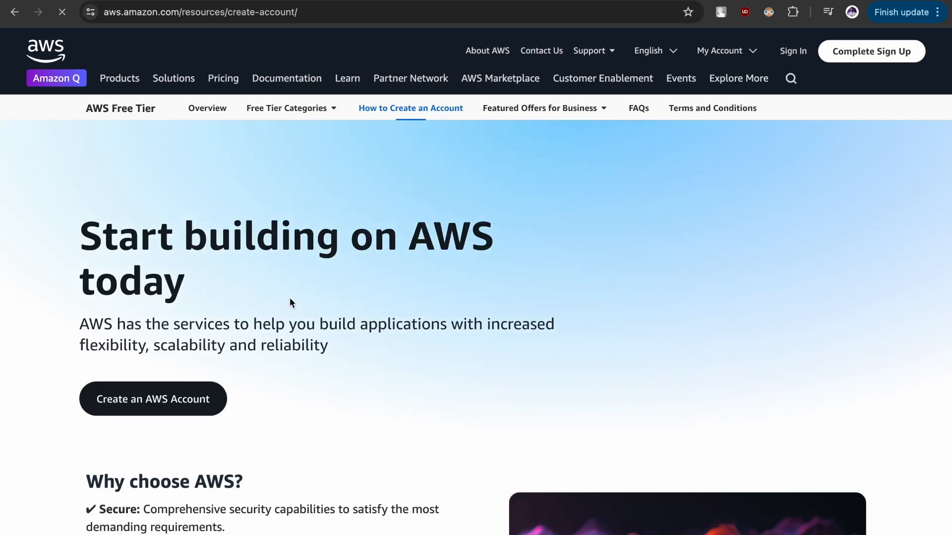
scroll(290, 301, down, 5)
scroll(290, 303, down, 7)
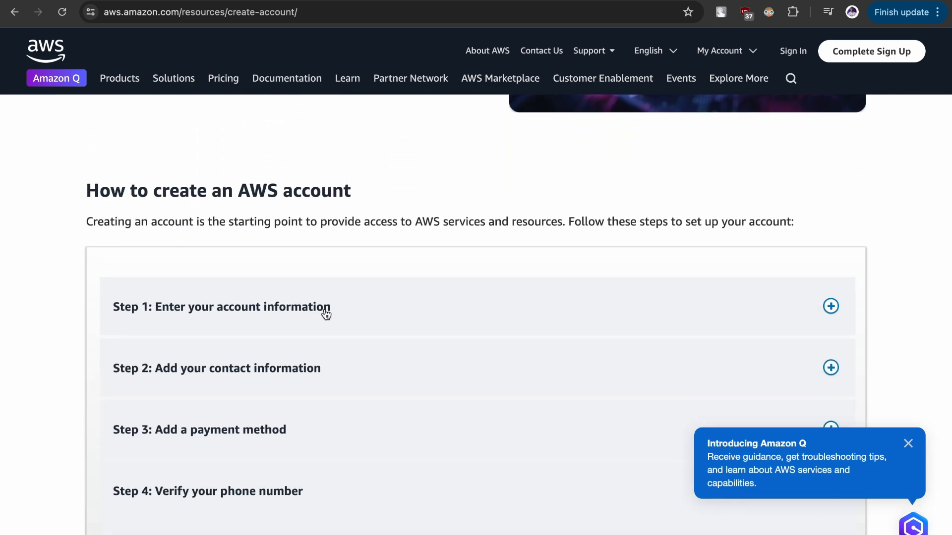
scroll(378, 319, down, 3)
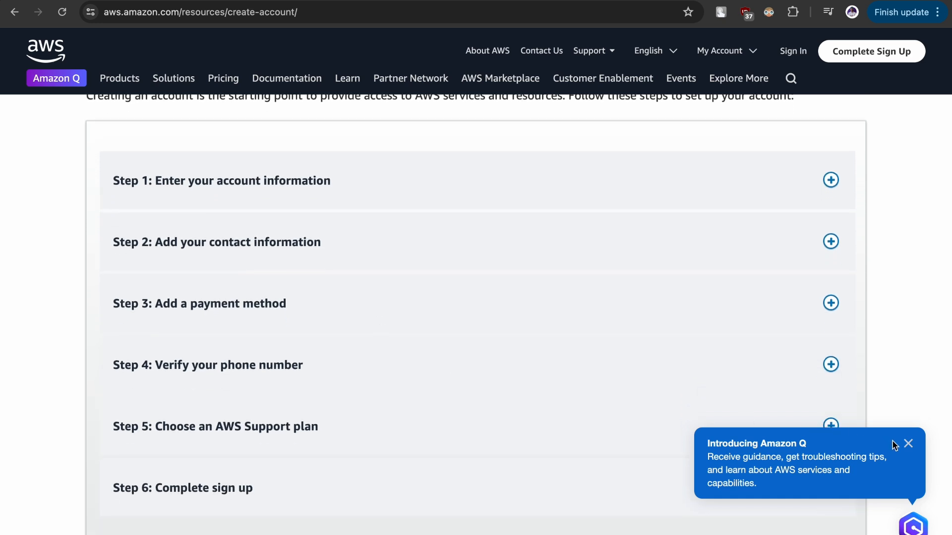
click(908, 443)
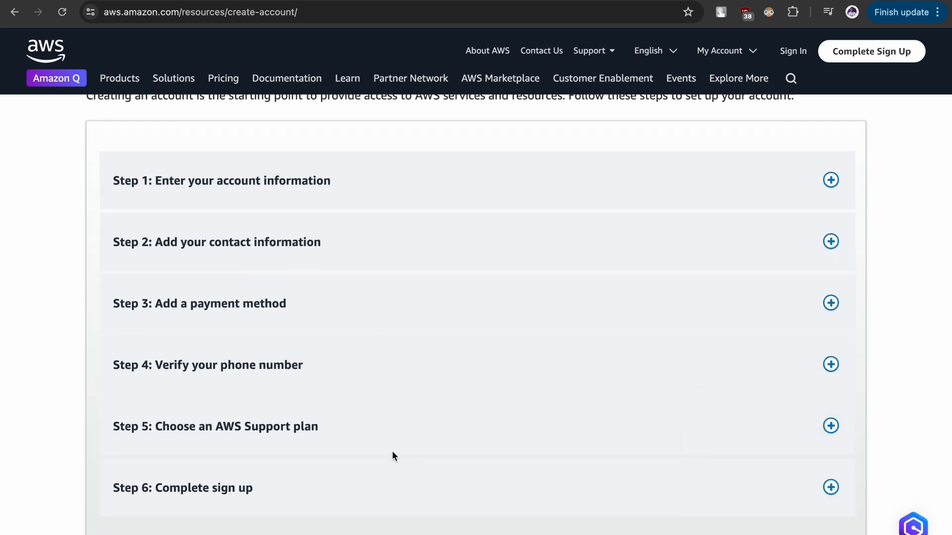